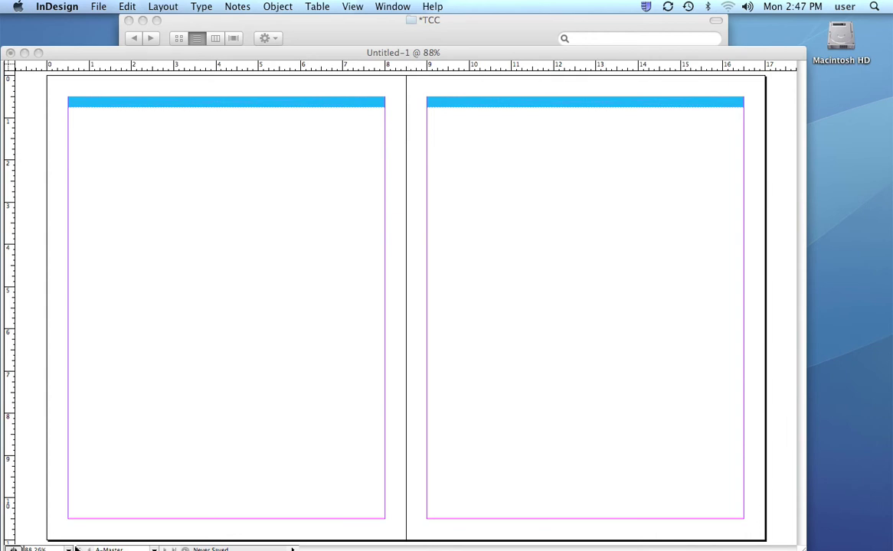
- Open the Layers panel, shorten it slightly, and float it over the right-hand page
{"action": "left_click", "coordinate": [65, 56]}
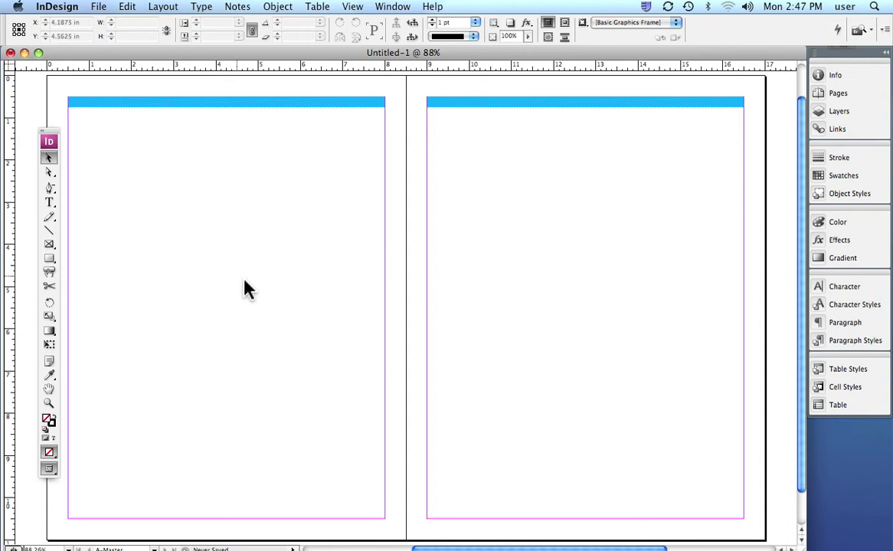
{"action": "left_click", "coordinate": [821, 115]}
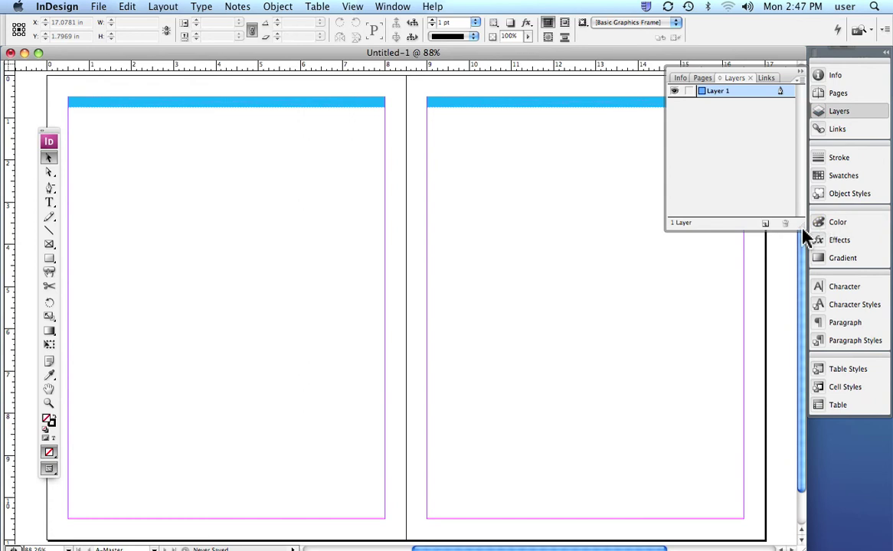
{"action": "mouse_move", "coordinate": [801, 228]}
{"action": "left_mouse_down"}
{"action": "mouse_move", "coordinate": [801, 243]}
{"action": "mouse_move", "coordinate": [798, 223]}
{"action": "left_mouse_up"}
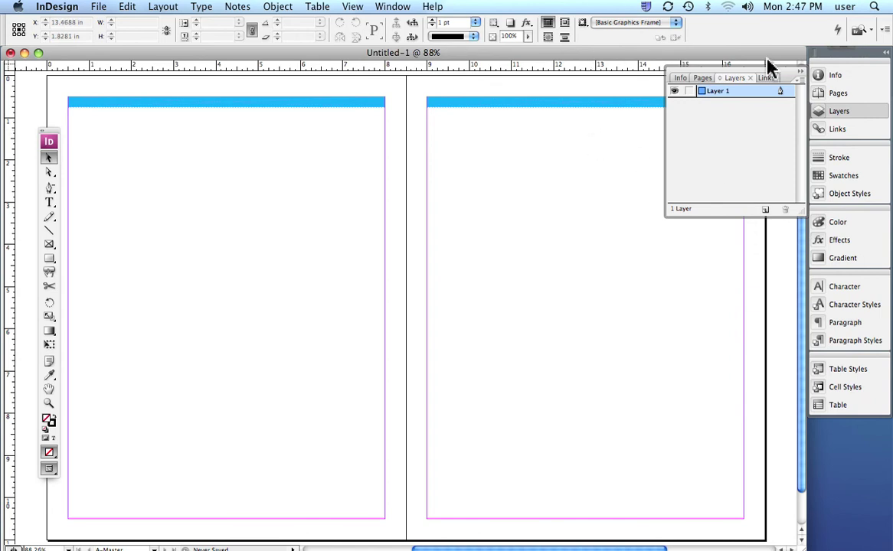
{"action": "left_click_drag", "start_coordinate": [788, 80], "coordinate": [577, 153]}
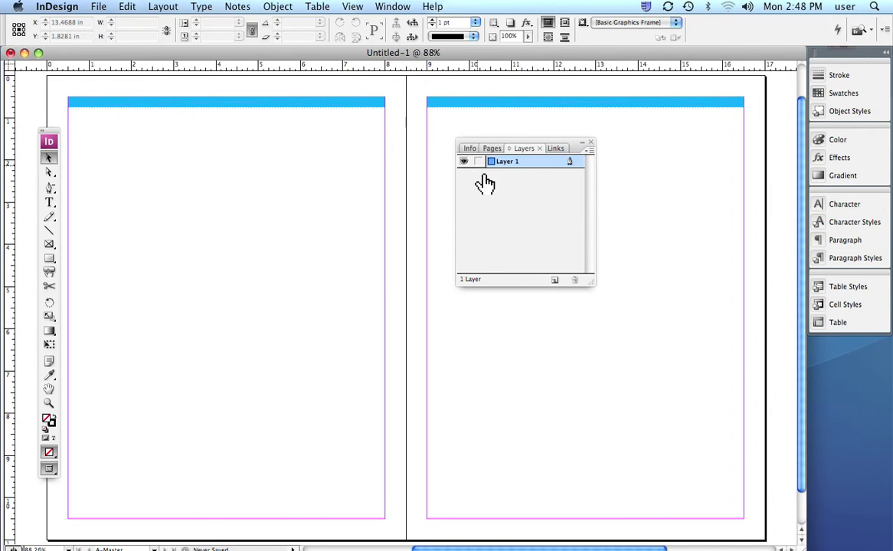
- Draw a text frame on the left page and fill it with placeholder text
{"action": "left_click", "coordinate": [49, 202]}
{"action": "left_click_drag", "start_coordinate": [131, 169], "coordinate": [359, 426]}
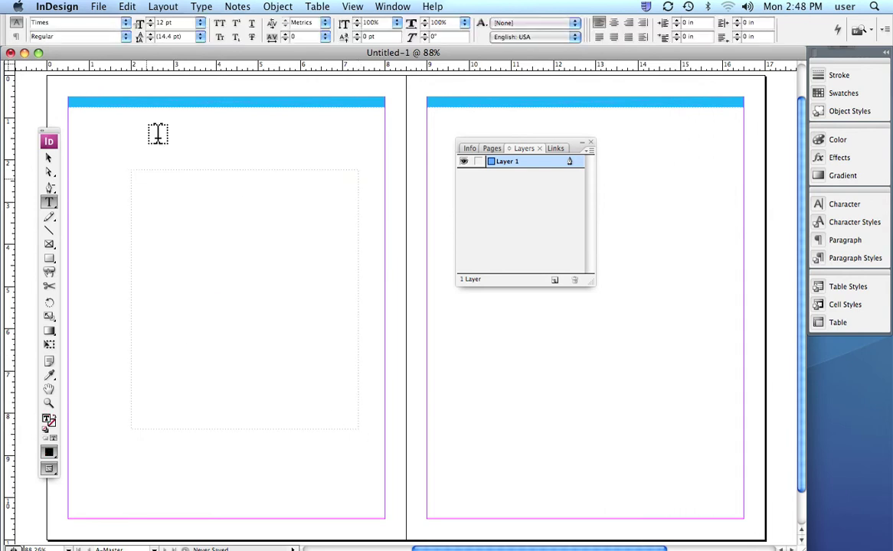
{"action": "left_click", "coordinate": [203, 9]}
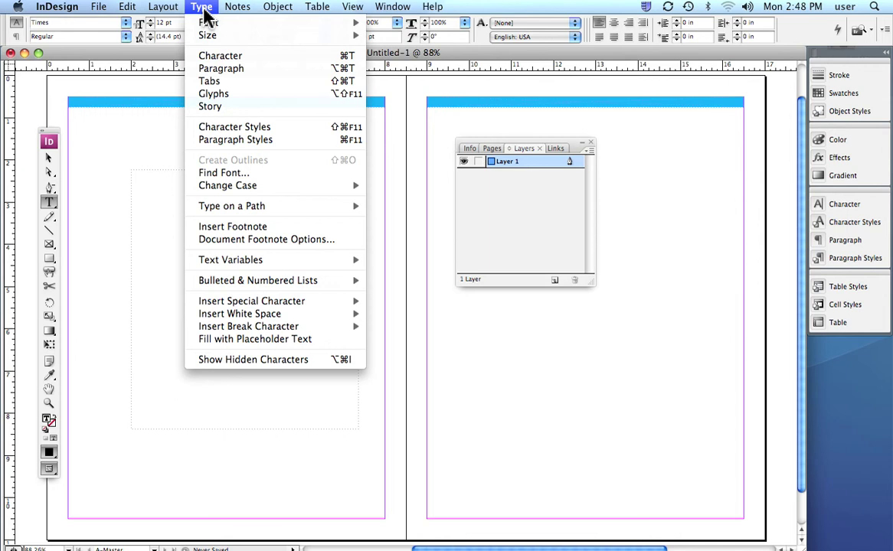
{"action": "mouse_move", "coordinate": [244, 265]}
{"action": "left_click", "coordinate": [254, 340]}
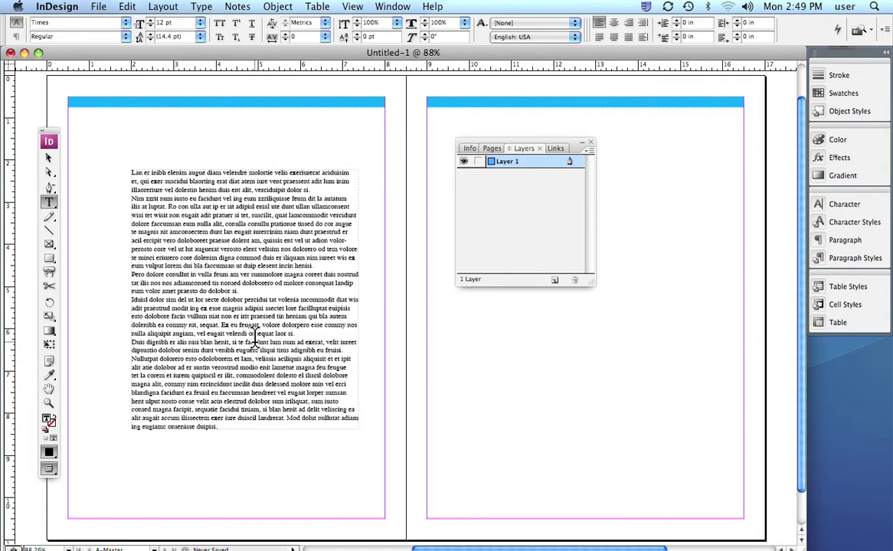
{"action": "left_click", "coordinate": [508, 170]}
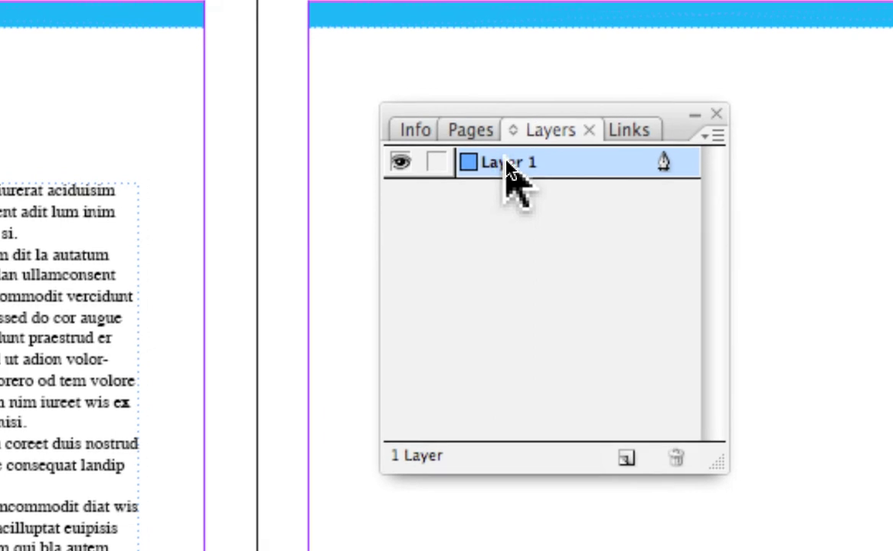
- Rename Layer 1 to 'text', keeping its Light Blue layer colour
{"action": "double_click", "coordinate": [506, 167]}
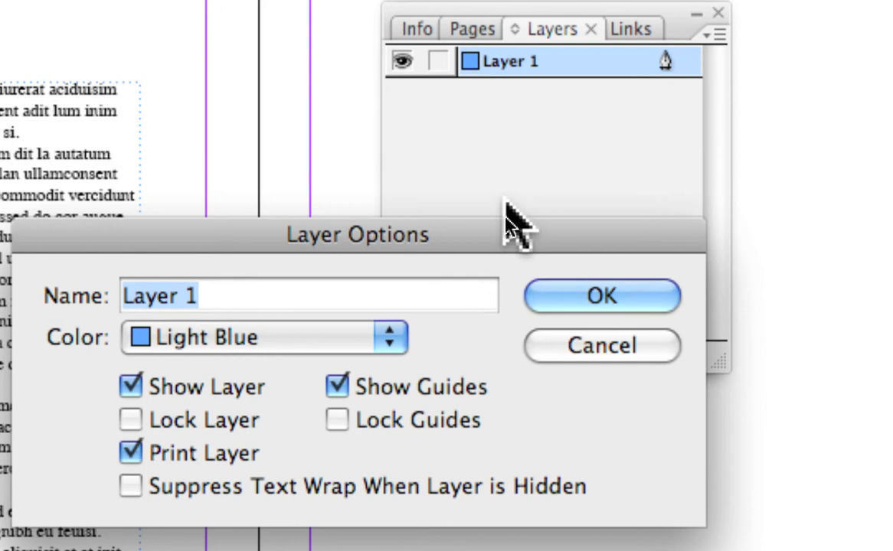
{"action": "type", "text": "text"}
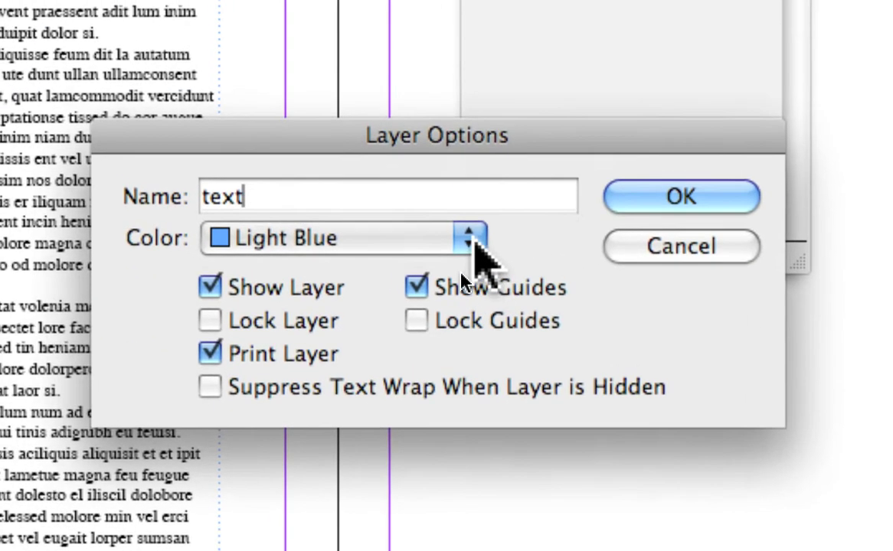
{"action": "left_click", "coordinate": [468, 236]}
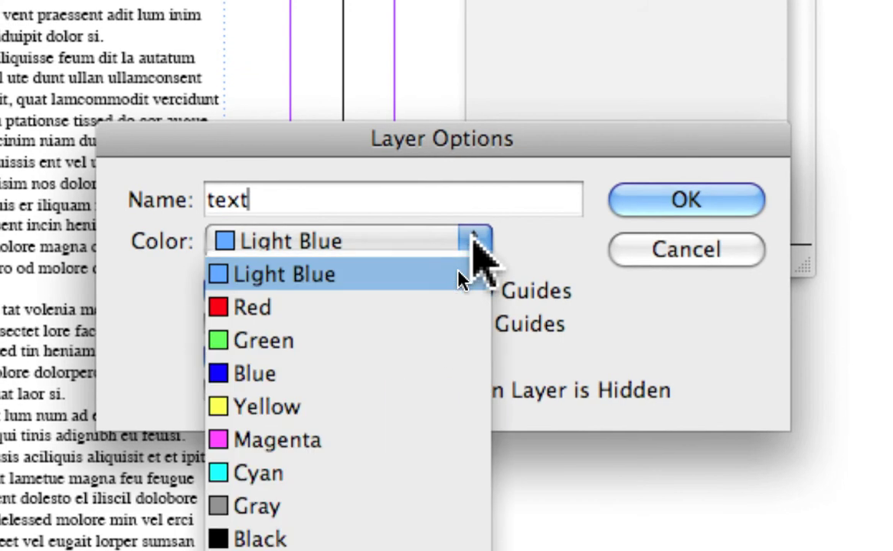
{"action": "left_click", "coordinate": [458, 274]}
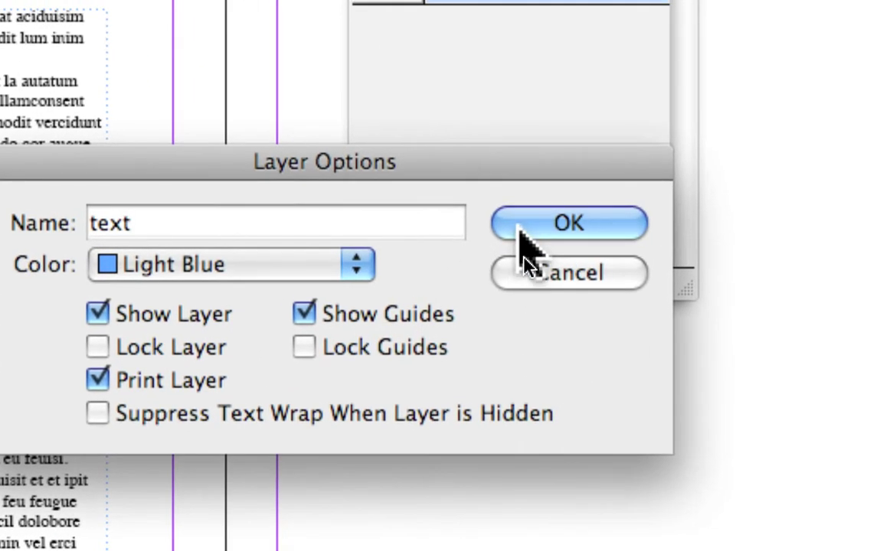
{"action": "left_click", "coordinate": [521, 232]}
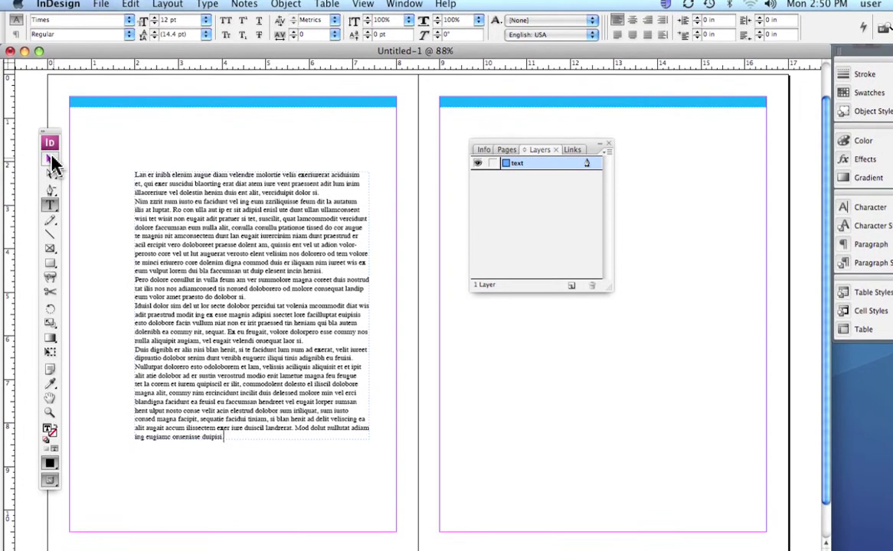
- Move the placeholder text frame slightly higher and further left on the left page
{"action": "left_click", "coordinate": [50, 160]}
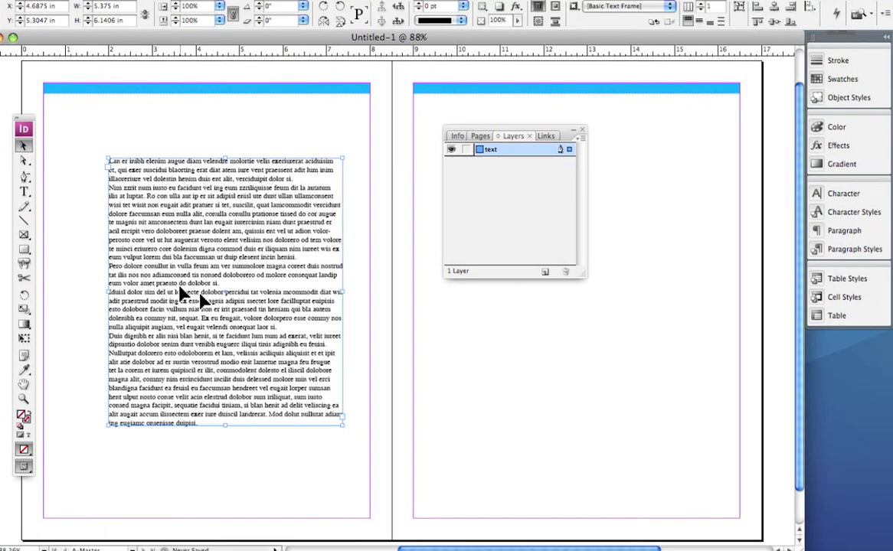
{"action": "left_click_drag", "start_coordinate": [200, 301], "coordinate": [241, 437]}
{"action": "left_click_drag", "start_coordinate": [229, 399], "coordinate": [180, 248]}
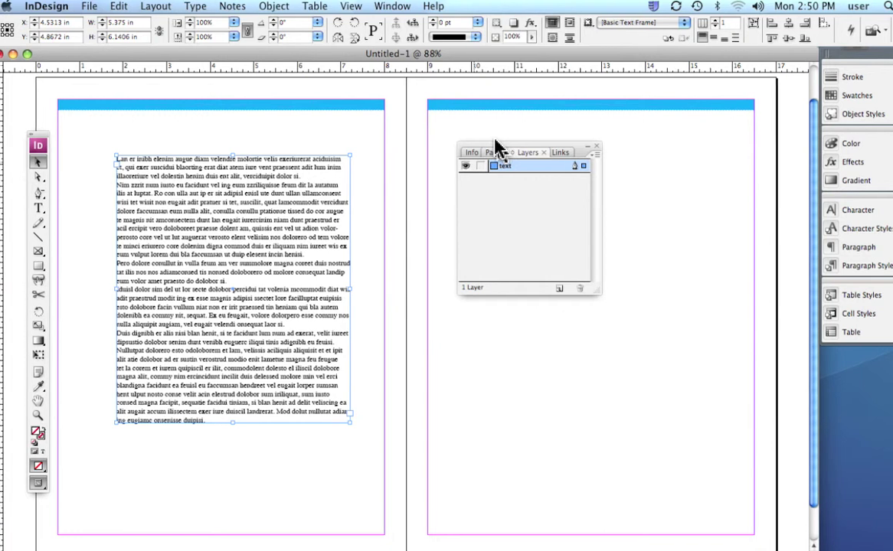
- Reposition the Layers panel, then hide and reshow it from the Window menu
{"action": "left_click_drag", "start_coordinate": [496, 146], "coordinate": [402, 212]}
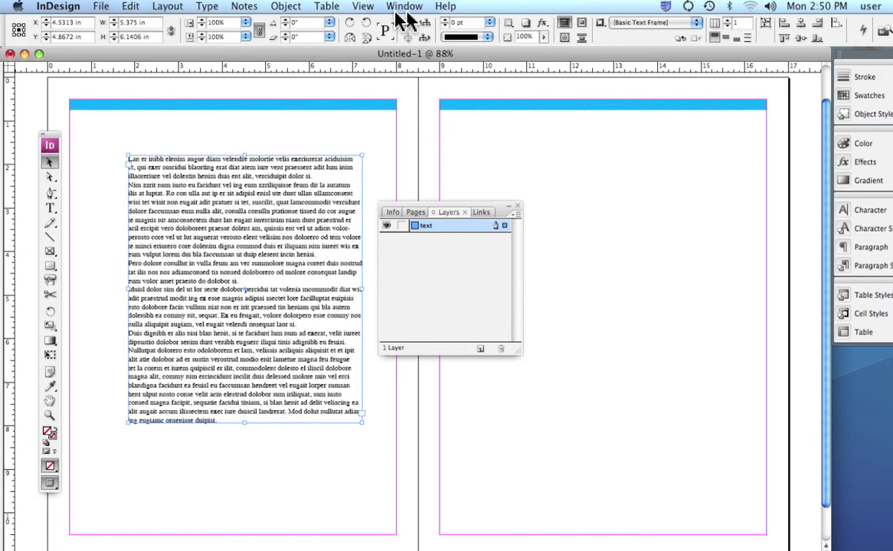
{"action": "left_click", "coordinate": [398, 7]}
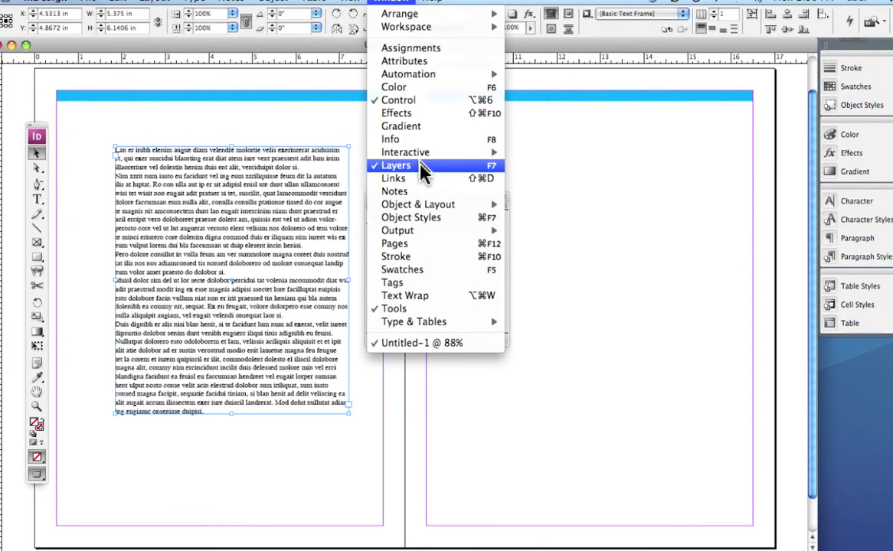
{"action": "left_click", "coordinate": [423, 167]}
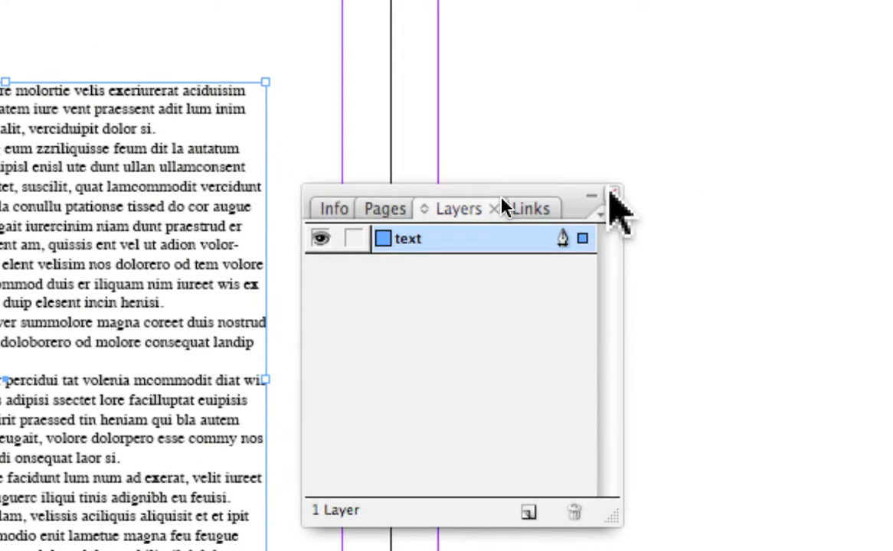
{"action": "left_click", "coordinate": [615, 190]}
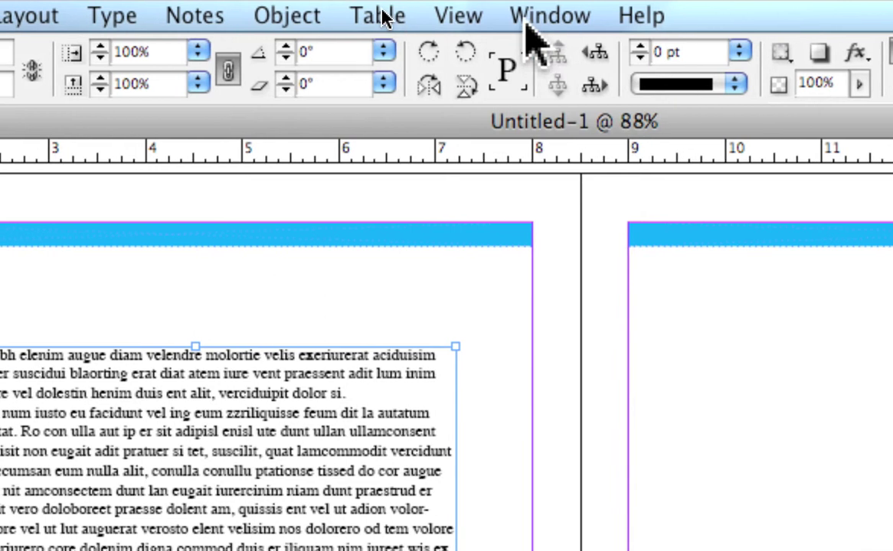
{"action": "left_click", "coordinate": [529, 22]}
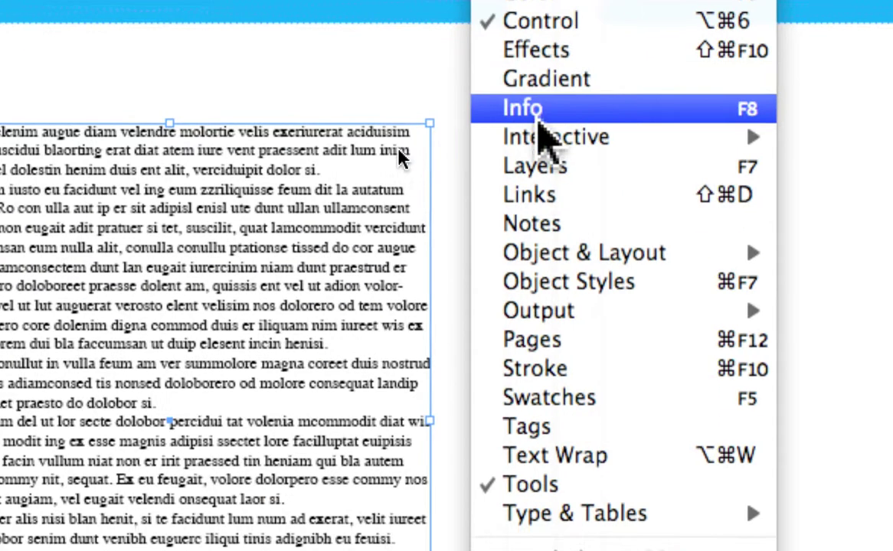
{"action": "mouse_move", "coordinate": [602, 530]}
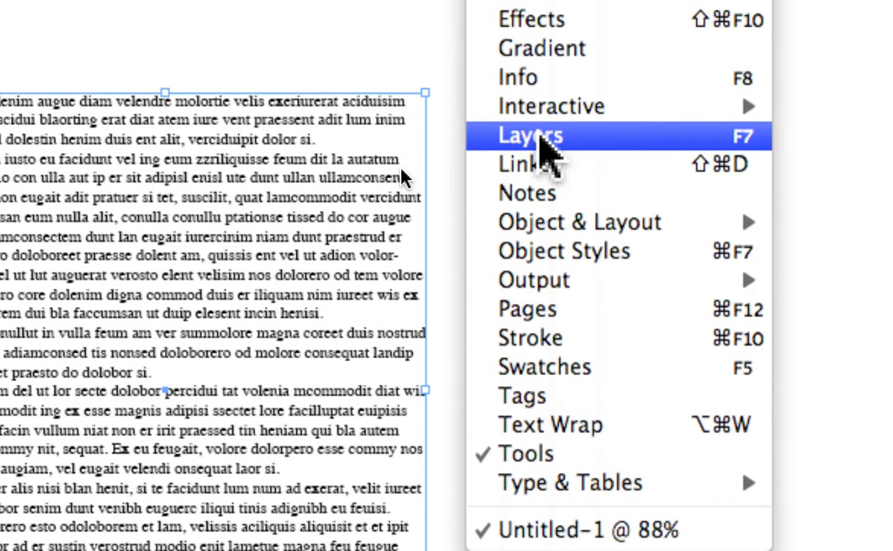
{"action": "left_click", "coordinate": [539, 135]}
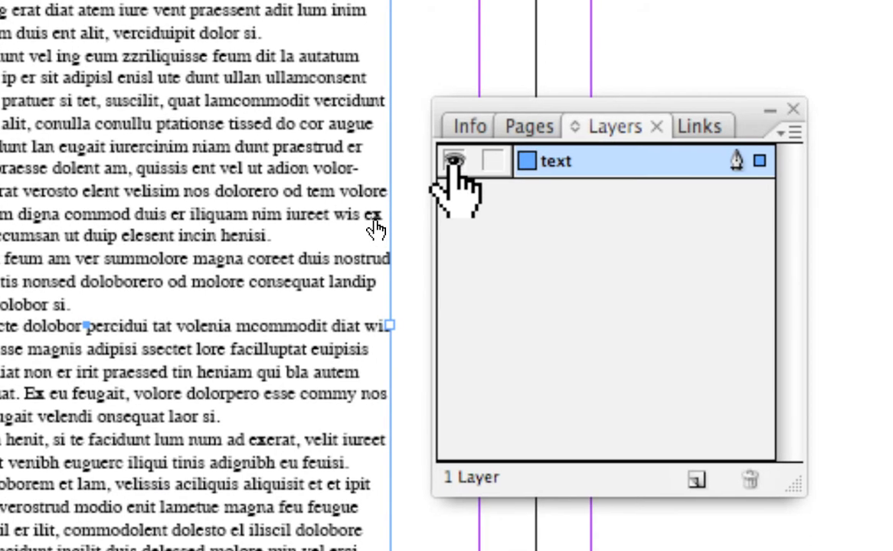
{"action": "left_click", "coordinate": [453, 160]}
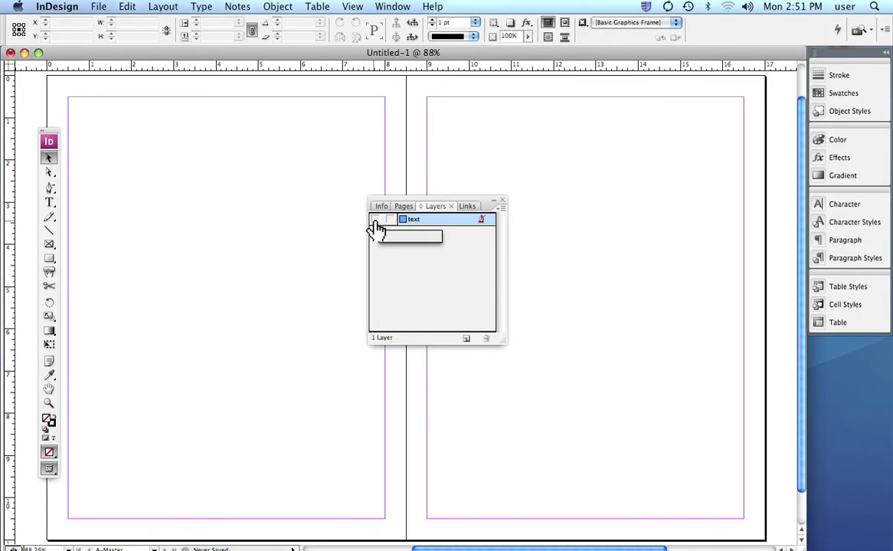
{"action": "left_click", "coordinate": [376, 221]}
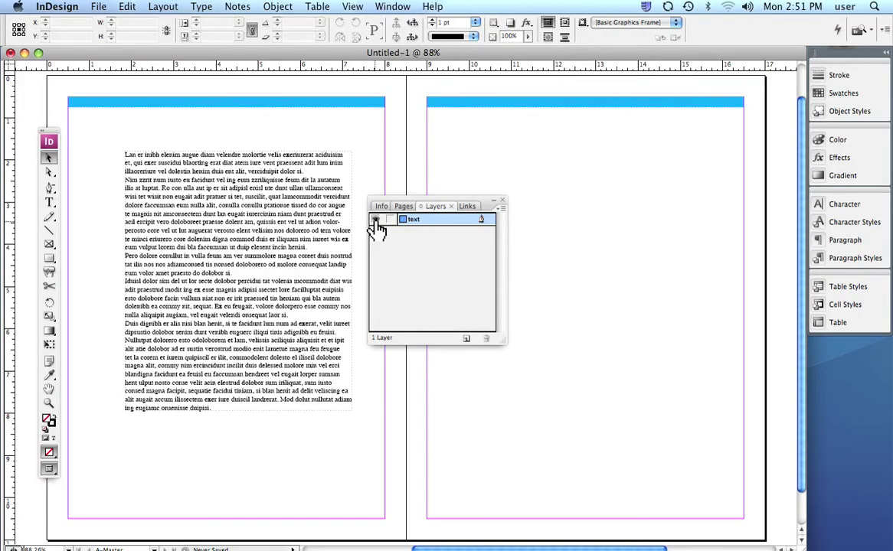
{"action": "left_click", "coordinate": [376, 221]}
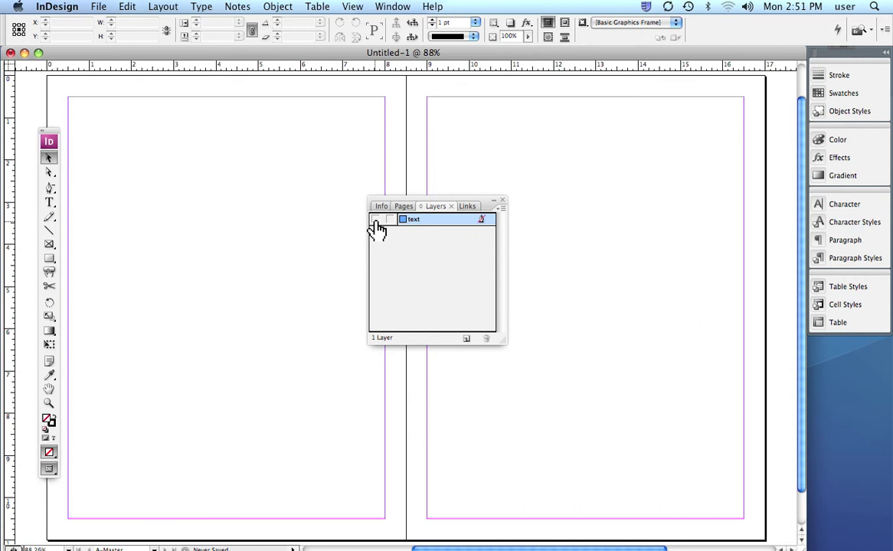
{"action": "left_click", "coordinate": [375, 222]}
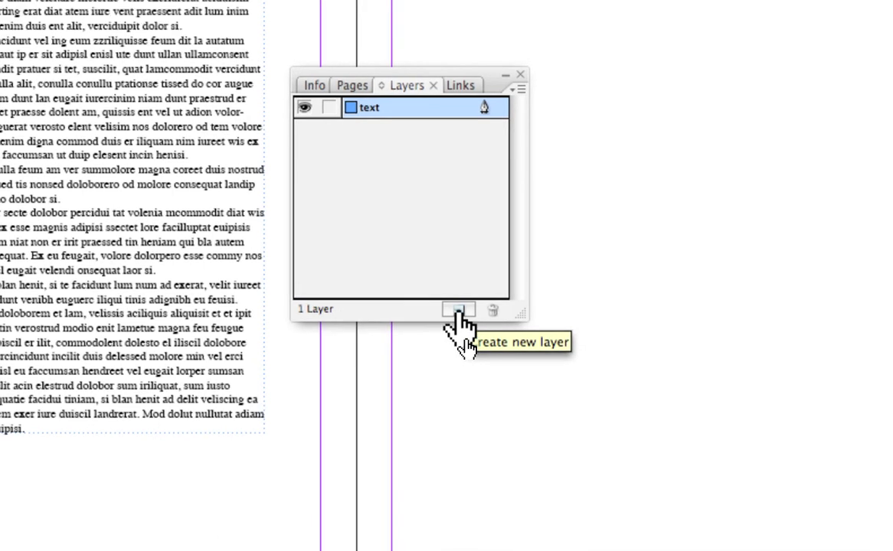
- Add a red Layer 2 above the text layer, cancelling New Layer and Layer Options
{"action": "left_click", "coordinate": [458, 310]}
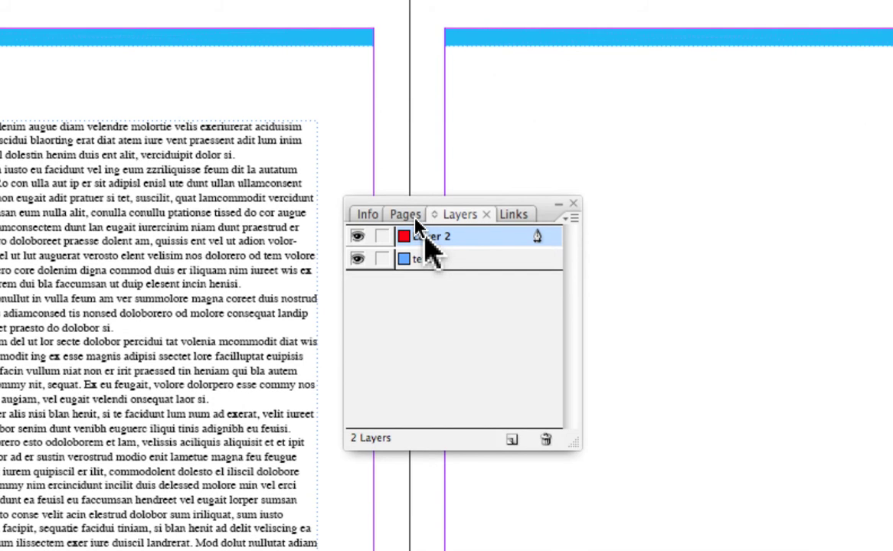
{"action": "right_click", "coordinate": [426, 235]}
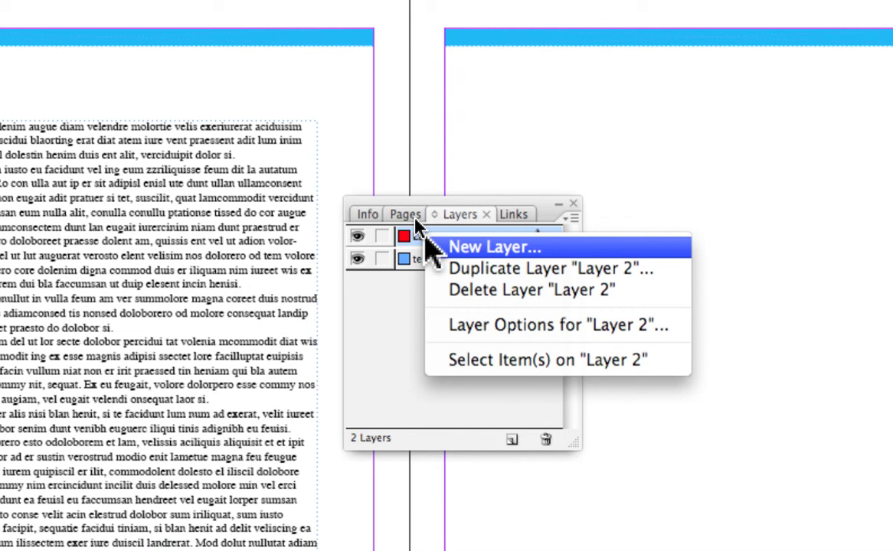
{"action": "left_click", "coordinate": [460, 247]}
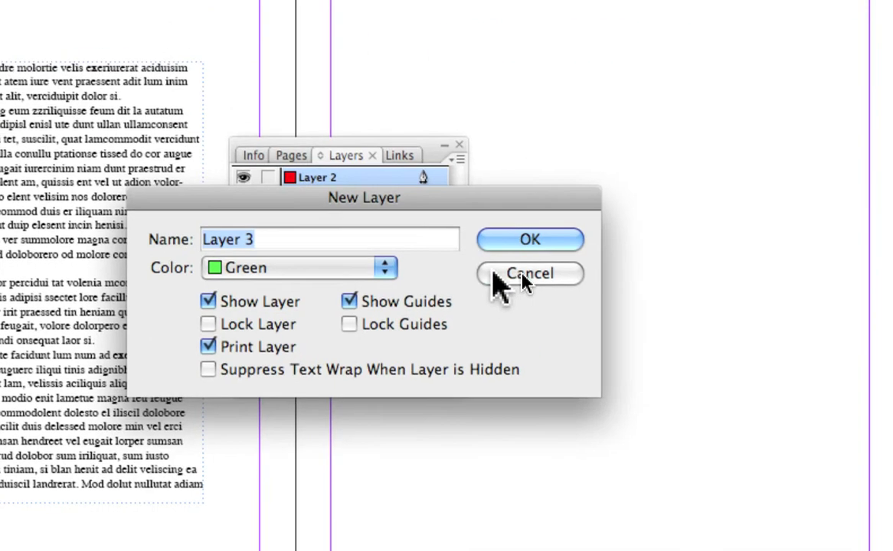
{"action": "left_click", "coordinate": [497, 263]}
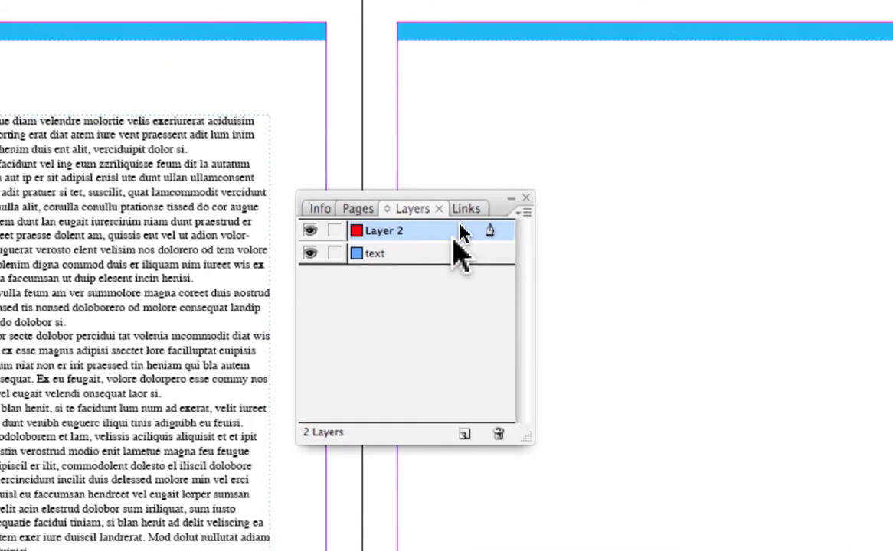
{"action": "right_click", "coordinate": [451, 239]}
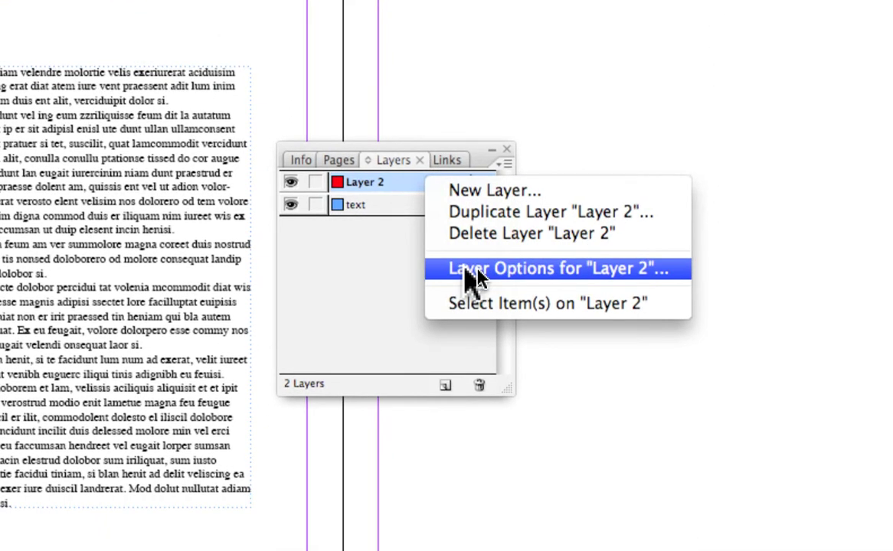
{"action": "left_click", "coordinate": [472, 277]}
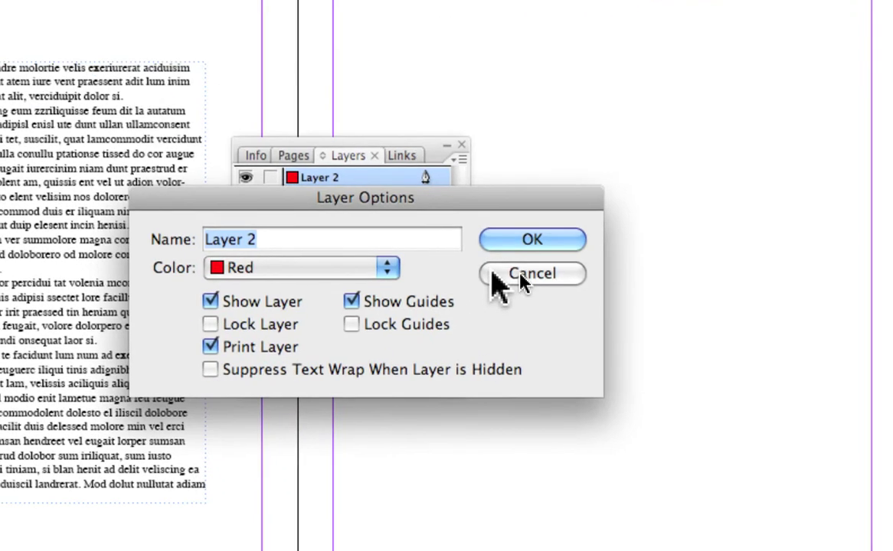
{"action": "left_click", "coordinate": [515, 275]}
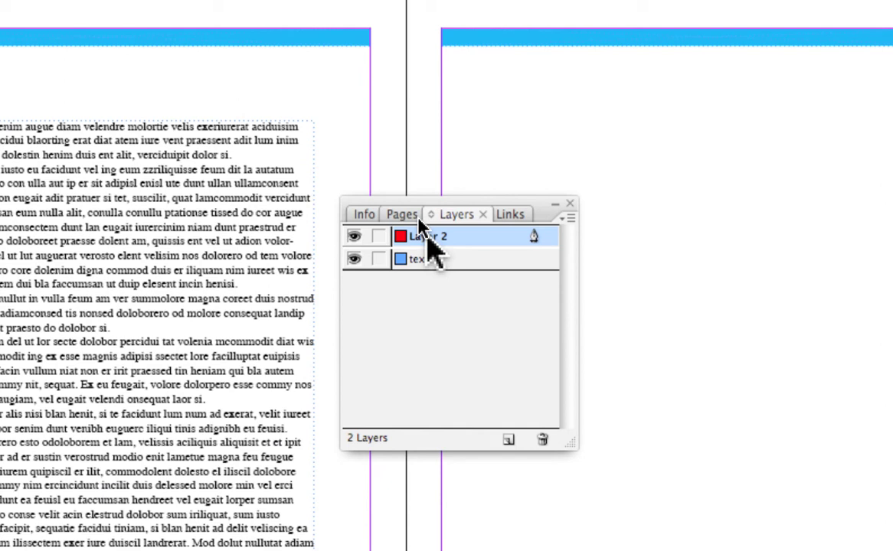
- Rename Layer 2 to 'graphics' in Layer Options
{"action": "double_click", "coordinate": [427, 234]}
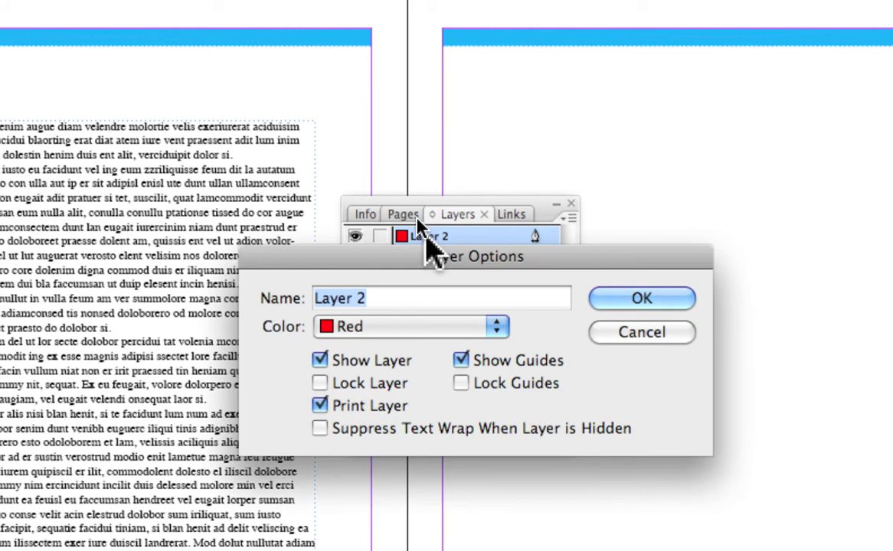
{"action": "type", "text": "graphics"}
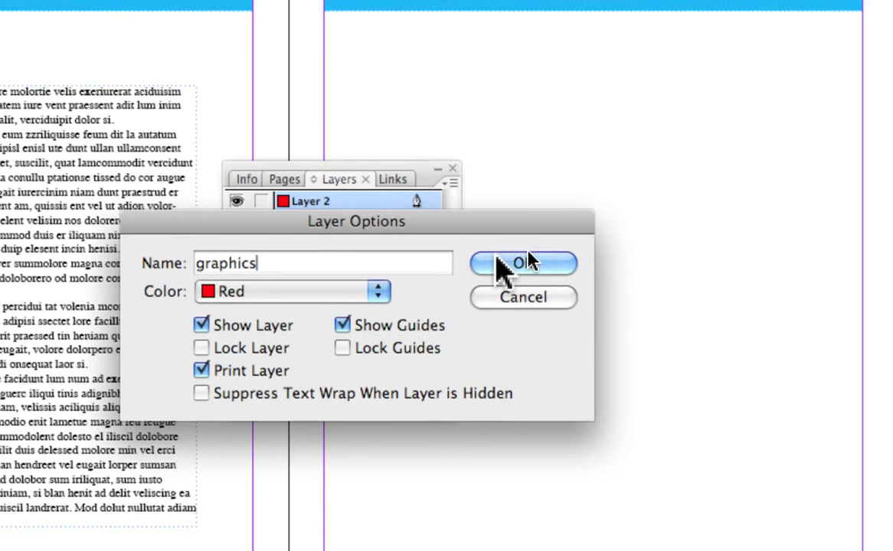
{"action": "left_click", "coordinate": [501, 257]}
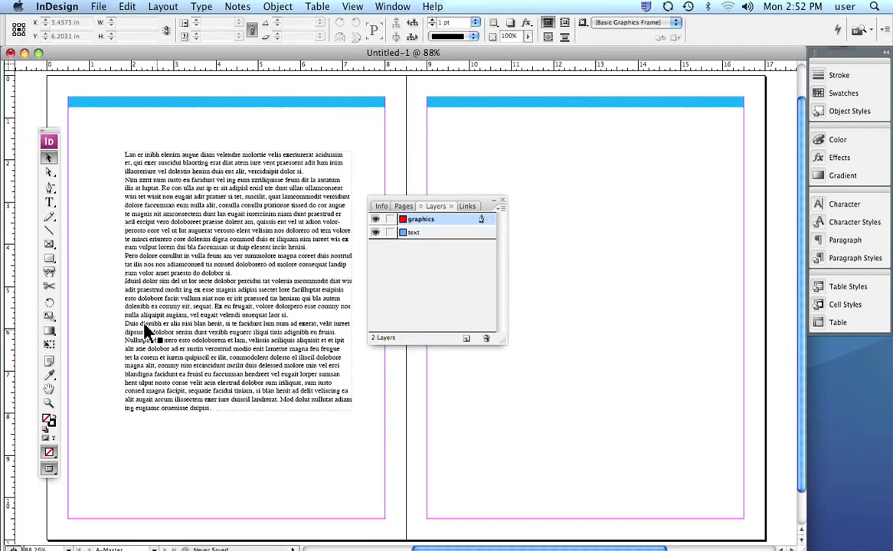
- Draw a rectangle over the right side of the placeholder text and fill it yellow
{"action": "left_click", "coordinate": [48, 261]}
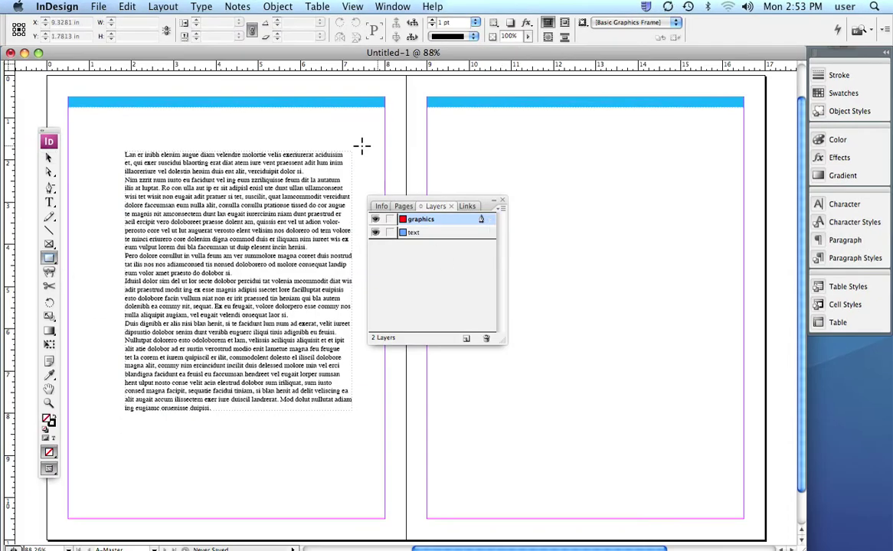
{"action": "left_click_drag", "start_coordinate": [240, 126], "coordinate": [358, 338]}
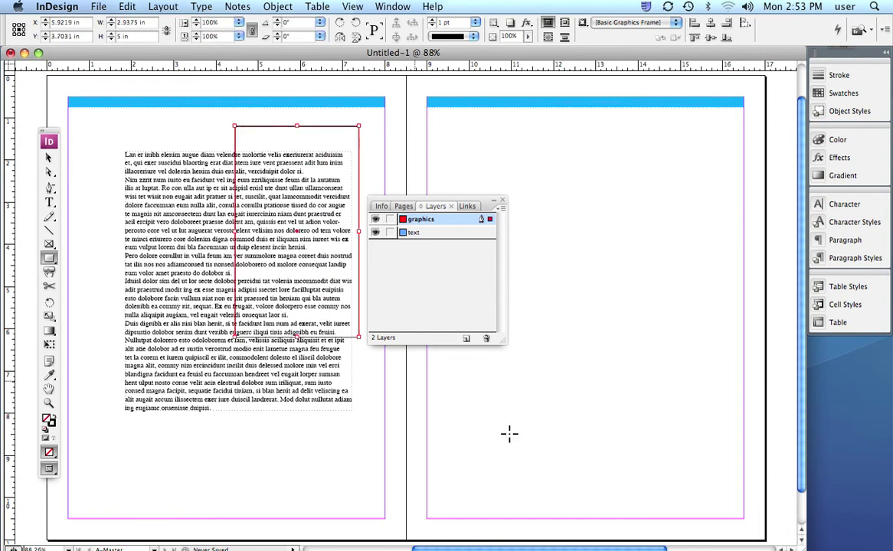
{"action": "left_click", "coordinate": [821, 95]}
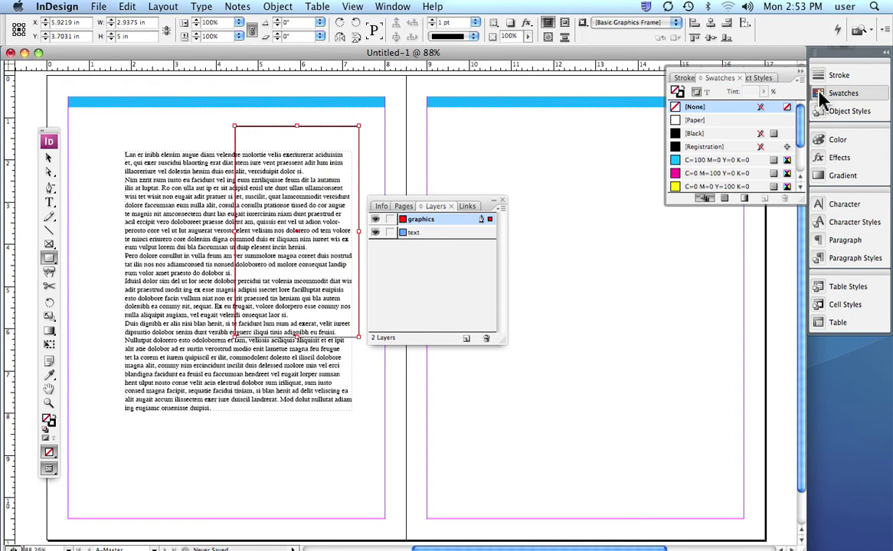
{"action": "left_click", "coordinate": [681, 173]}
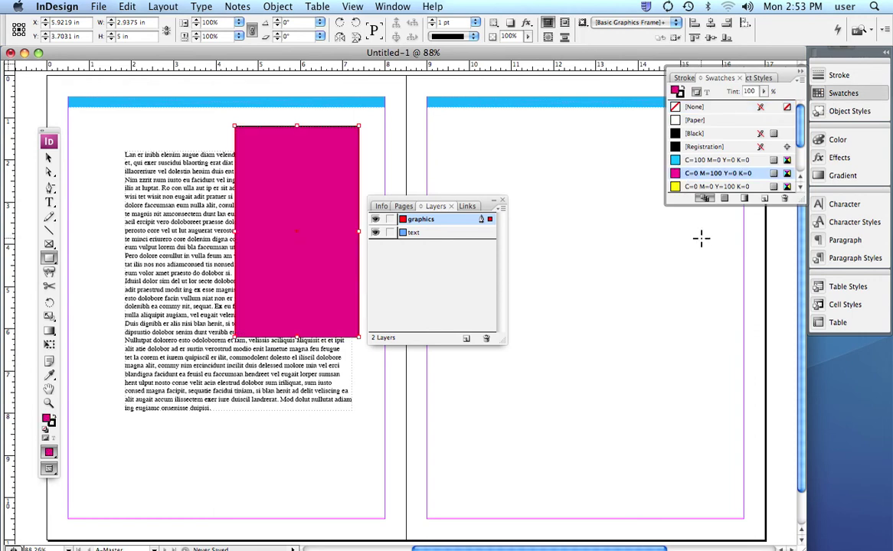
{"action": "left_click", "coordinate": [675, 189]}
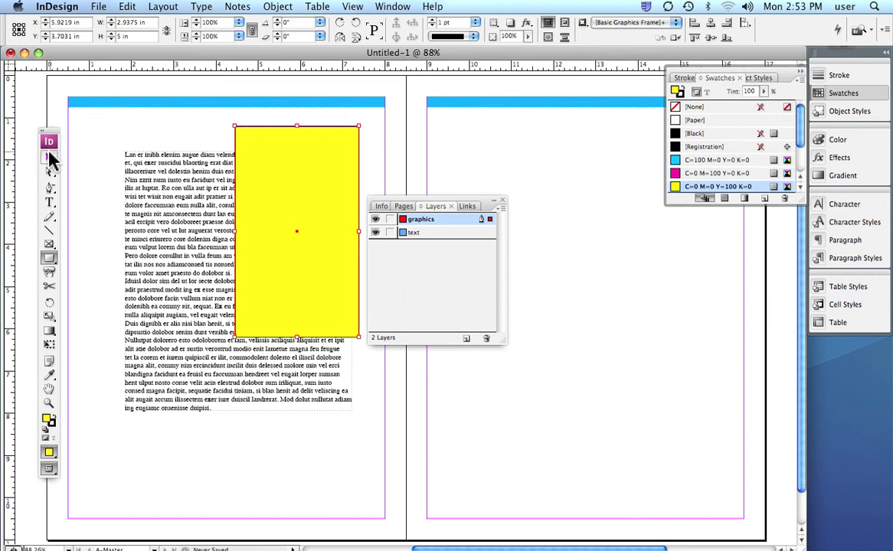
{"action": "left_click", "coordinate": [49, 157]}
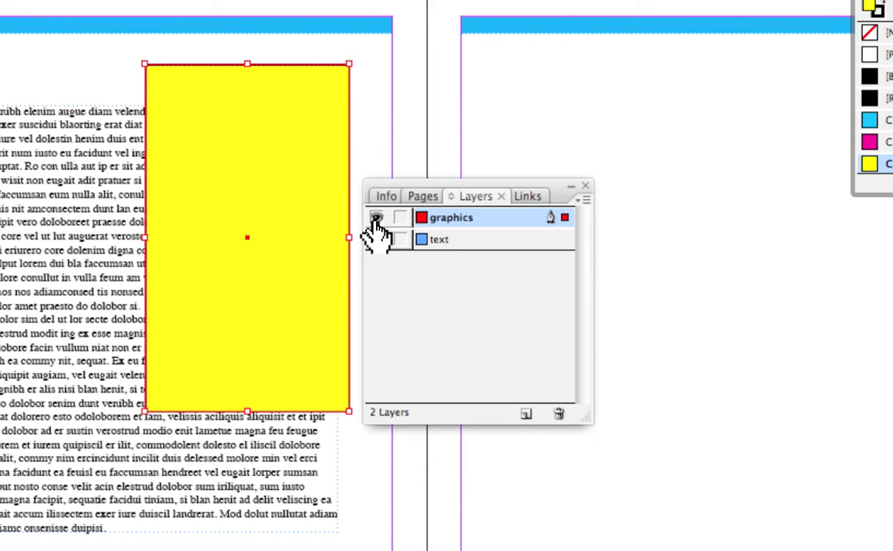
{"action": "left_click", "coordinate": [376, 219]}
{"action": "left_click", "coordinate": [376, 221]}
{"action": "left_click", "coordinate": [376, 221]}
{"action": "left_click", "coordinate": [376, 220]}
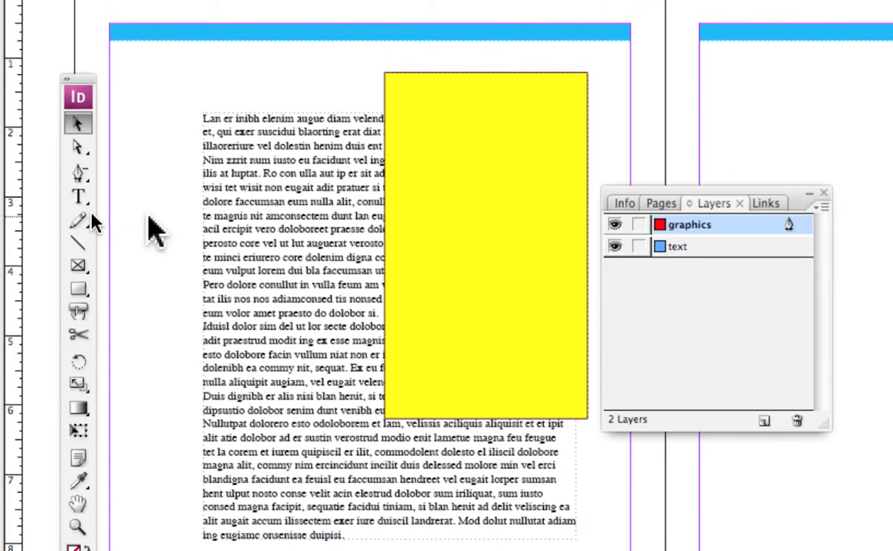
{"action": "left_click_drag", "start_coordinate": [149, 217], "coordinate": [541, 544]}
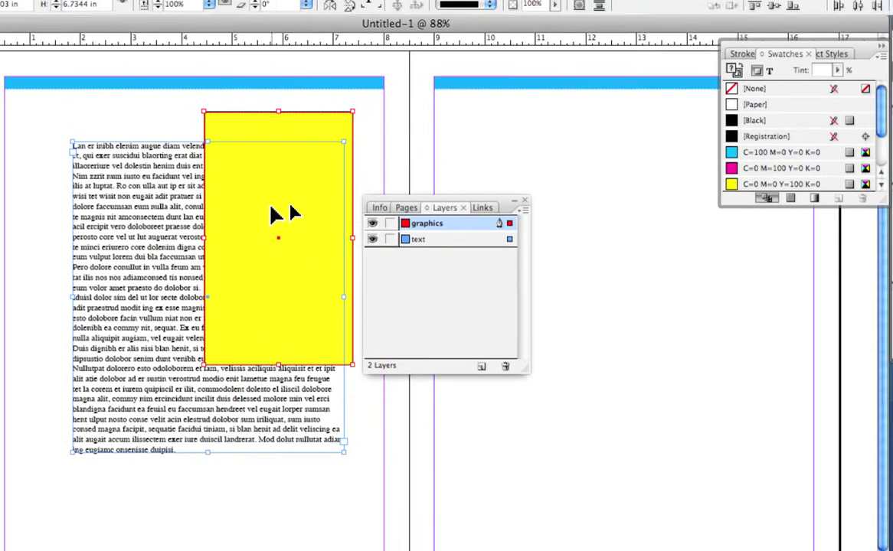
{"action": "left_click_drag", "start_coordinate": [365, 235], "coordinate": [397, 328]}
{"action": "left_click_drag", "start_coordinate": [317, 291], "coordinate": [318, 292]}
{"action": "left_click_drag", "start_coordinate": [284, 259], "coordinate": [237, 158]}
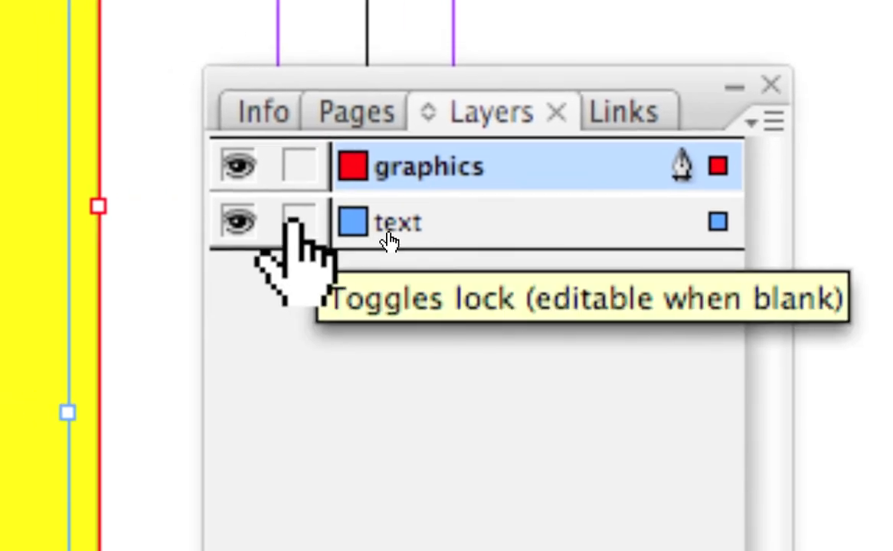
- Lock the text layer, move the yellow rectangle level with the text's top, then unlock
{"action": "left_click", "coordinate": [298, 222]}
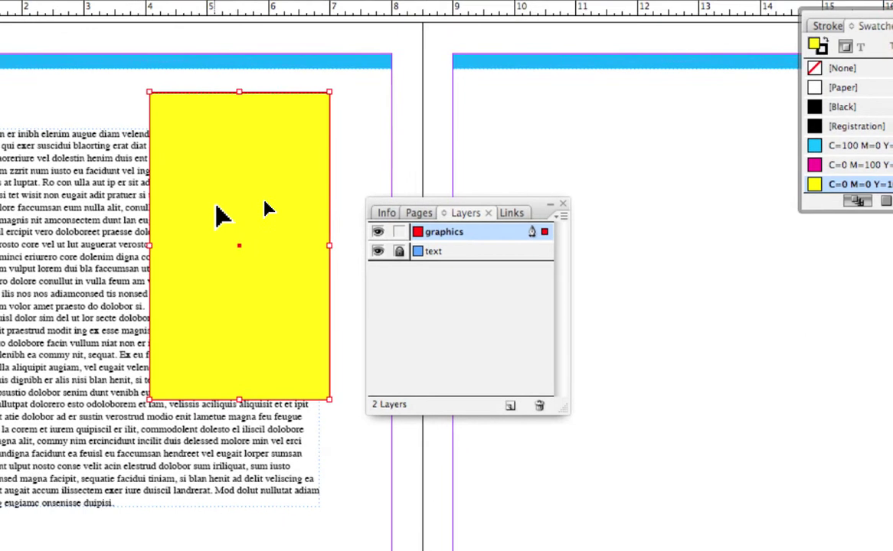
{"action": "left_click_drag", "start_coordinate": [107, 182], "coordinate": [53, 469]}
{"action": "left_click_drag", "start_coordinate": [229, 406], "coordinate": [156, 229]}
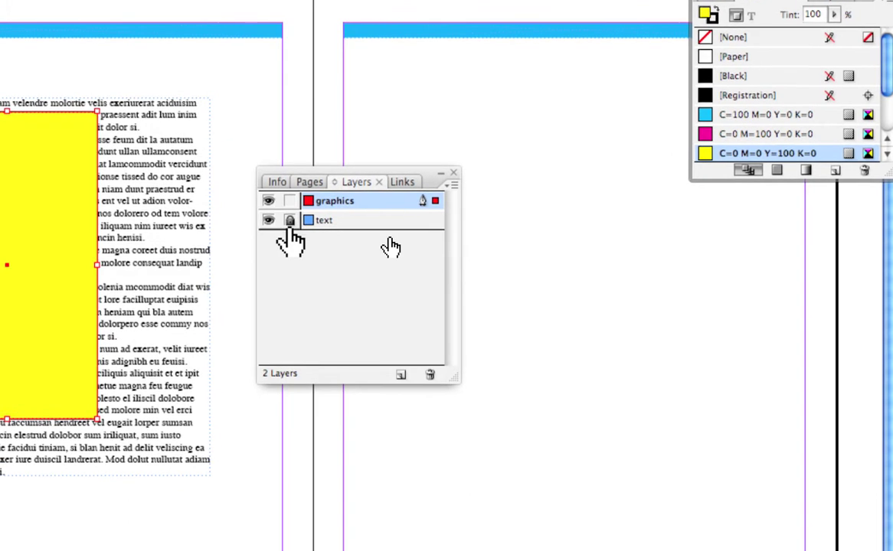
{"action": "left_click", "coordinate": [289, 224]}
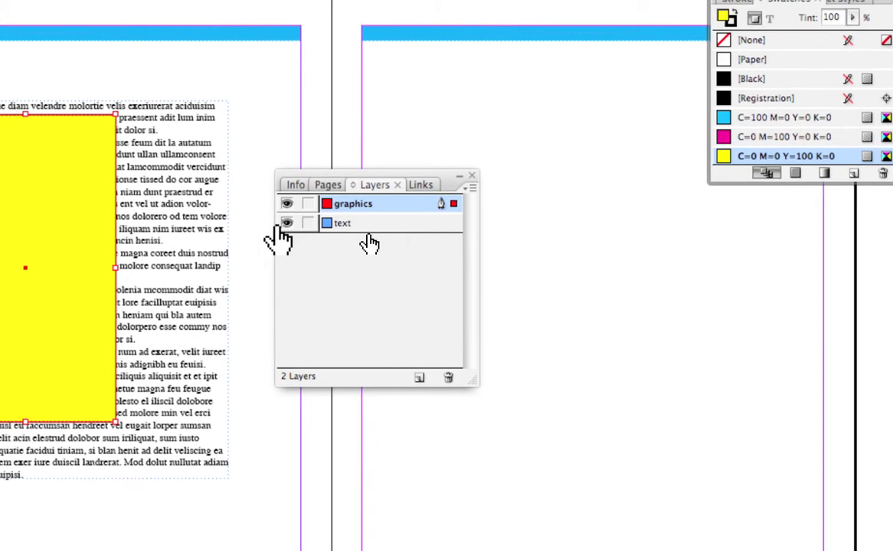
- Toggle the text layer's visibility off and on twice, leaving it visible
{"action": "left_click", "coordinate": [281, 226]}
{"action": "left_click", "coordinate": [281, 226]}
{"action": "left_click", "coordinate": [281, 226]}
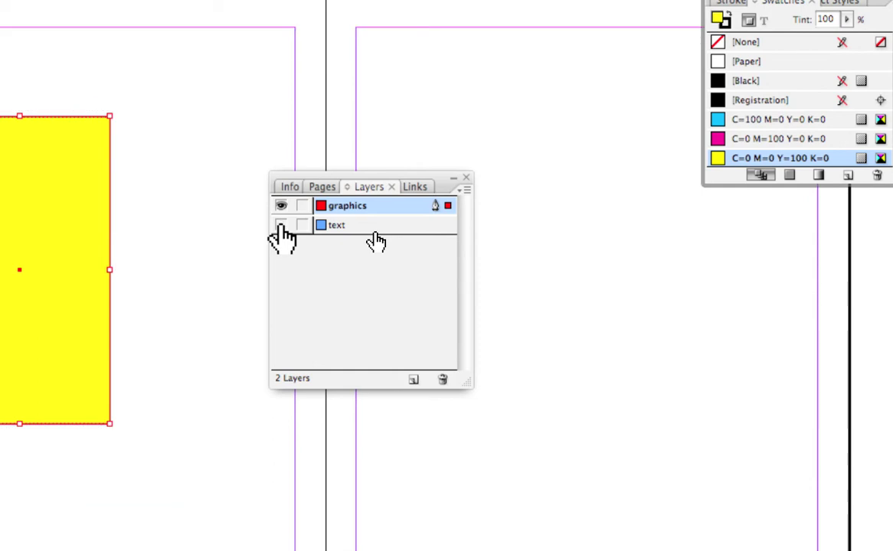
{"action": "left_click", "coordinate": [281, 226]}
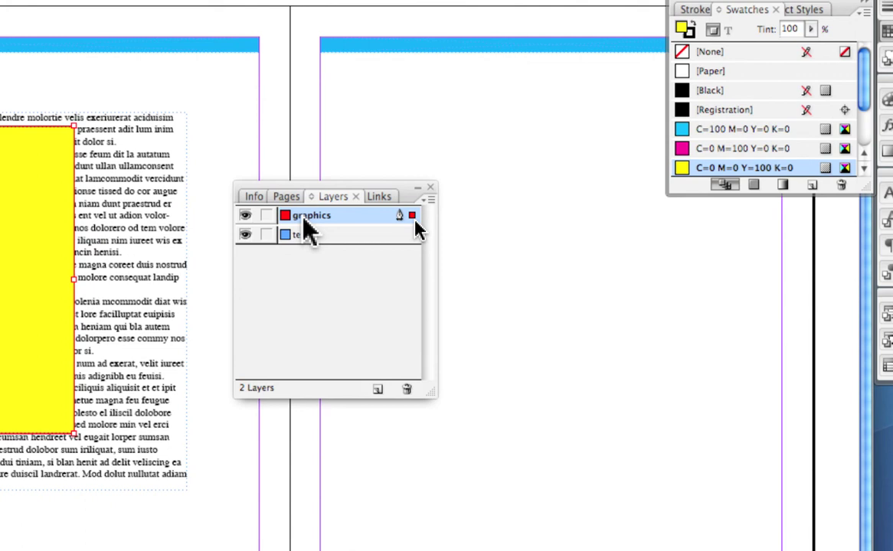
- Duplicate the graphics layer and move the copied rectangle to the right page, filled magenta
{"action": "left_click_drag", "start_coordinate": [302, 218], "coordinate": [334, 289]}
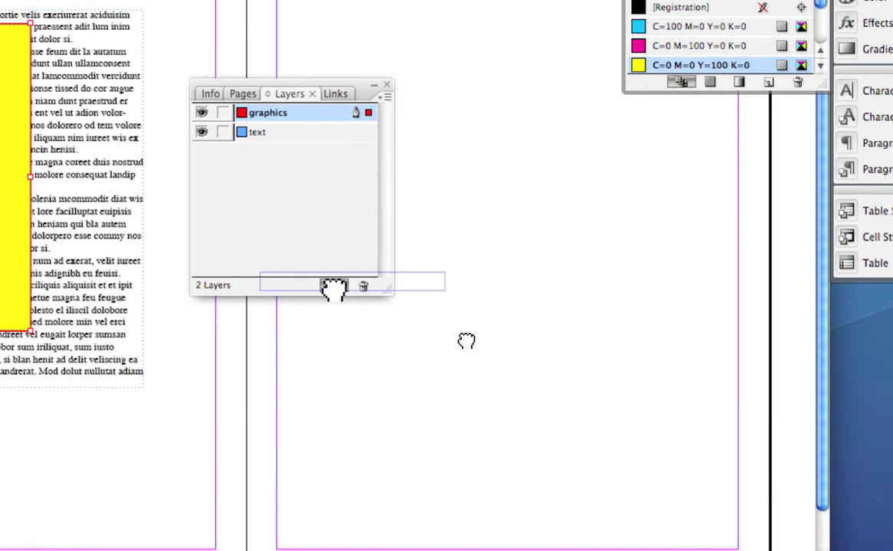
{"action": "left_click_drag", "start_coordinate": [334, 289], "coordinate": [334, 289]}
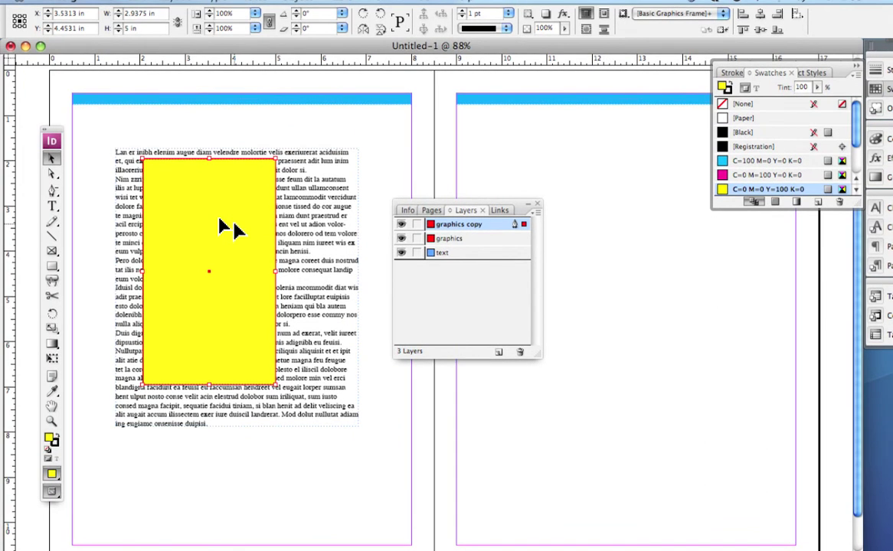
{"action": "left_click", "coordinate": [200, 142]}
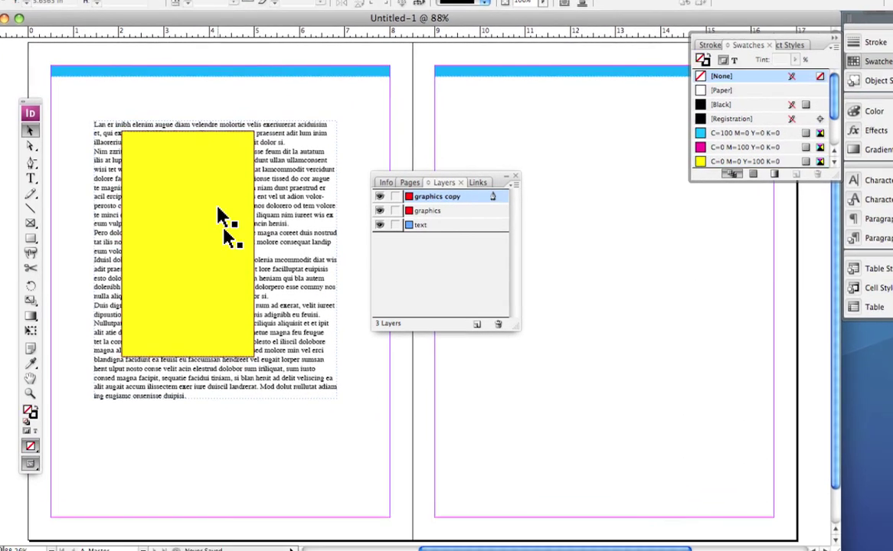
{"action": "left_click_drag", "start_coordinate": [223, 218], "coordinate": [660, 280]}
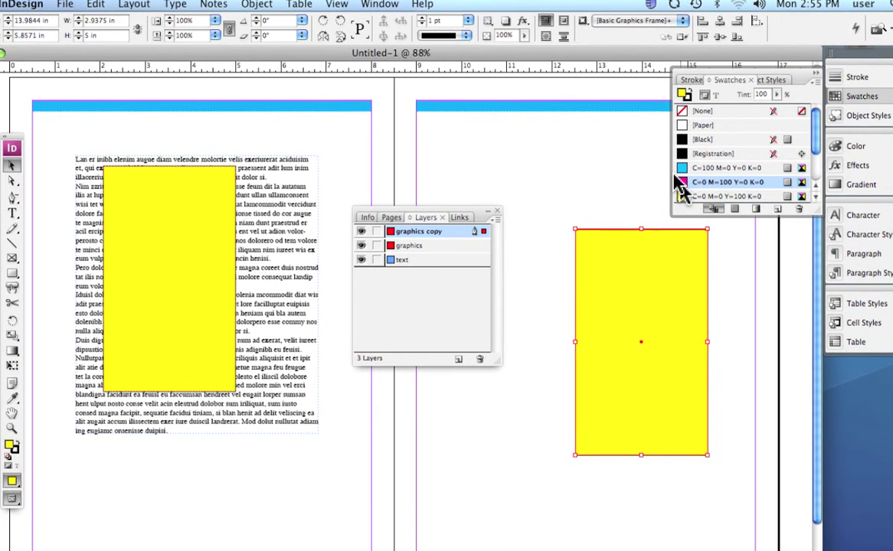
{"action": "left_click", "coordinate": [677, 185]}
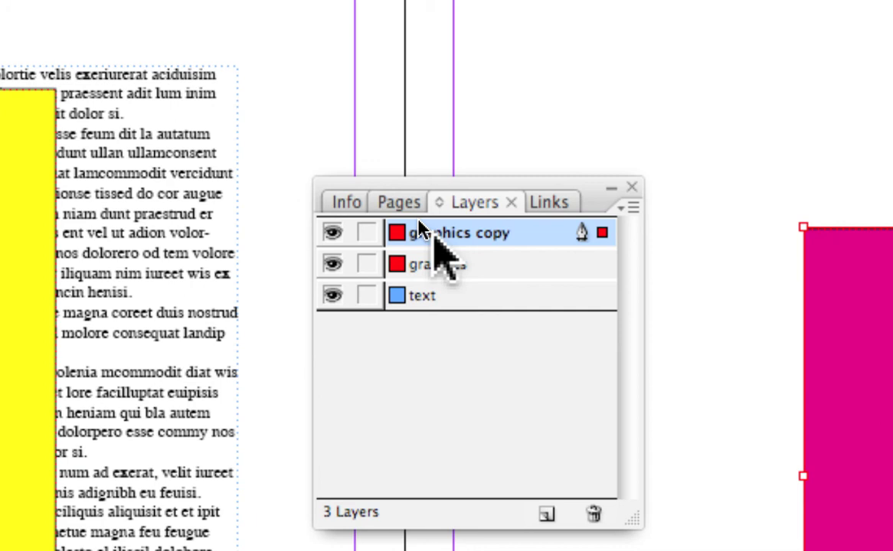
- Delete the graphics copy layer and its magenta rectangle, confirming the warning
{"action": "left_click_drag", "start_coordinate": [439, 236], "coordinate": [595, 484]}
{"action": "mouse_move", "coordinate": [482, 312]}
{"action": "left_mouse_down"}
{"action": "mouse_move", "coordinate": [475, 309]}
{"action": "mouse_move", "coordinate": [487, 348]}
{"action": "mouse_move", "coordinate": [482, 323]}
{"action": "left_mouse_up"}
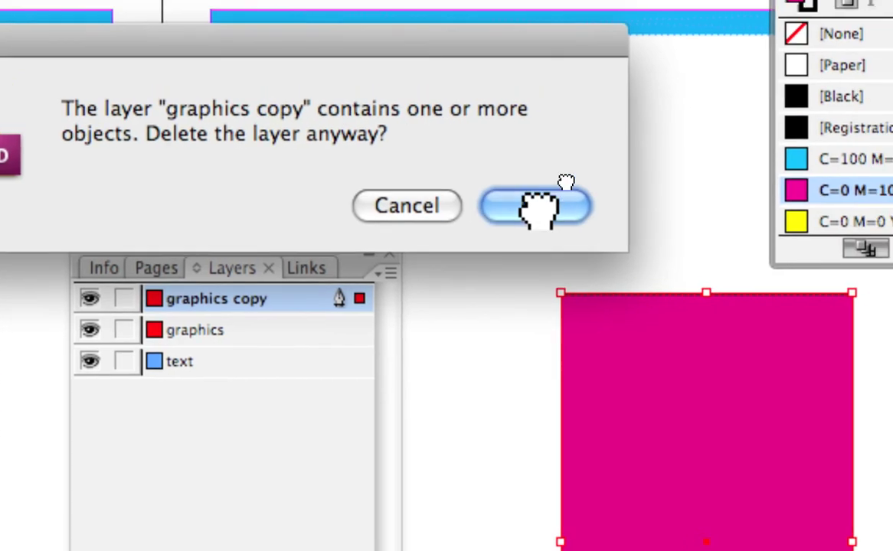
{"action": "left_click", "coordinate": [538, 208]}
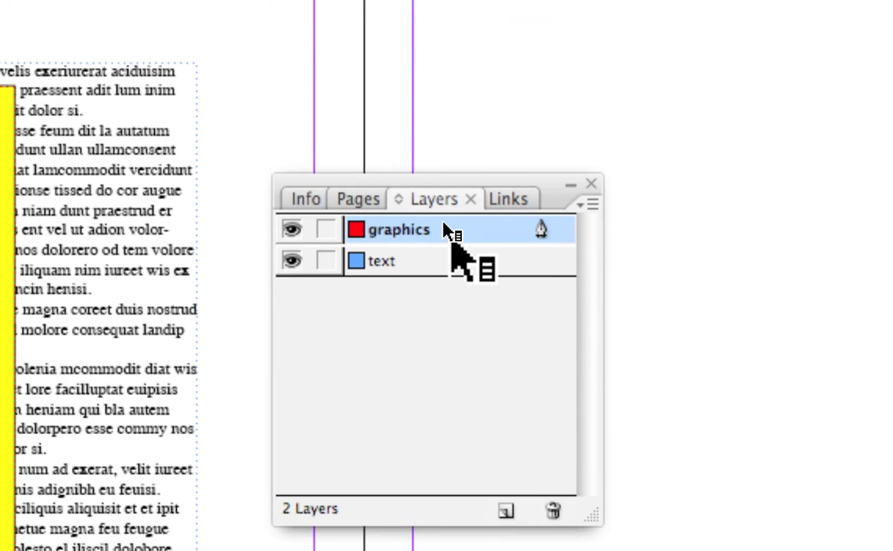
{"action": "right_click", "coordinate": [346, 253]}
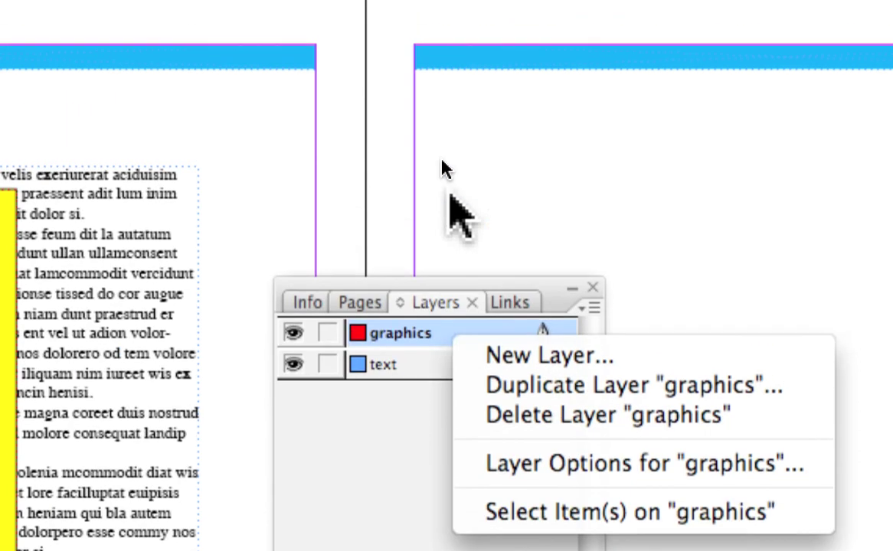
{"action": "left_click", "coordinate": [444, 165]}
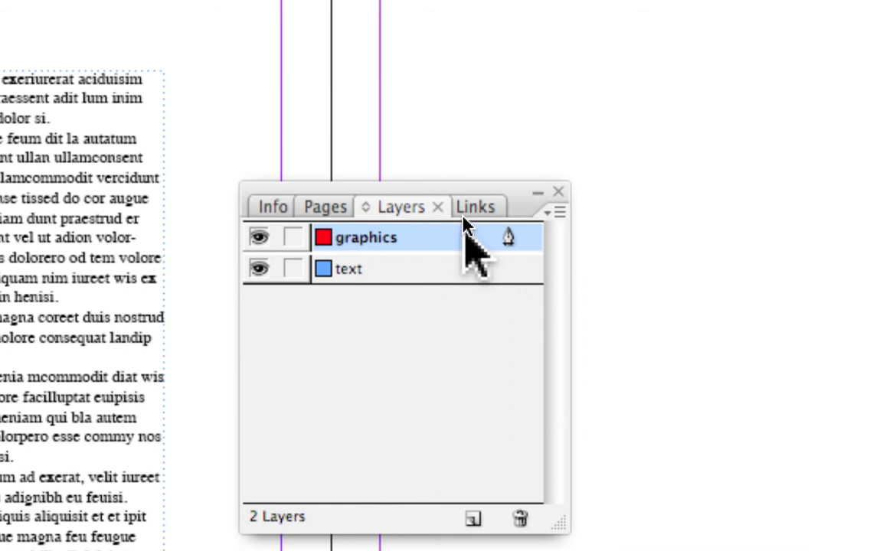
{"action": "right_click", "coordinate": [464, 219]}
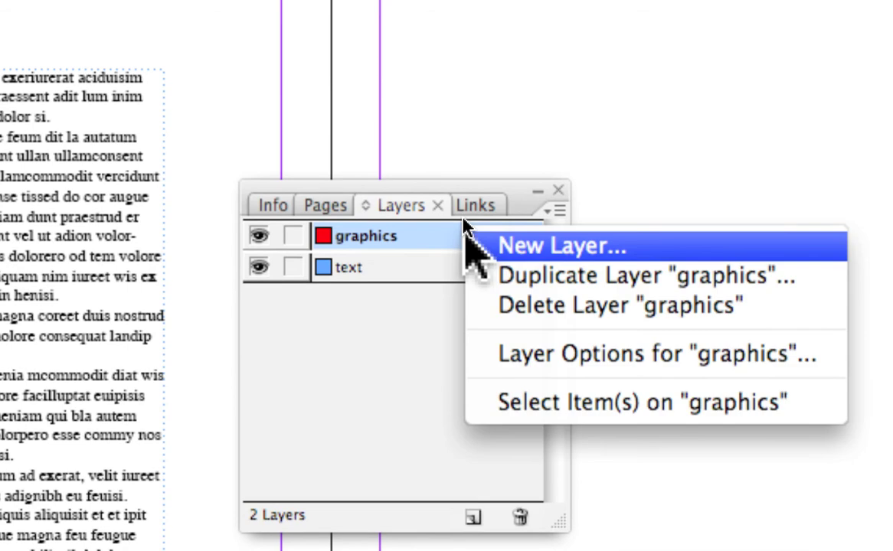
{"action": "left_click", "coordinate": [474, 245]}
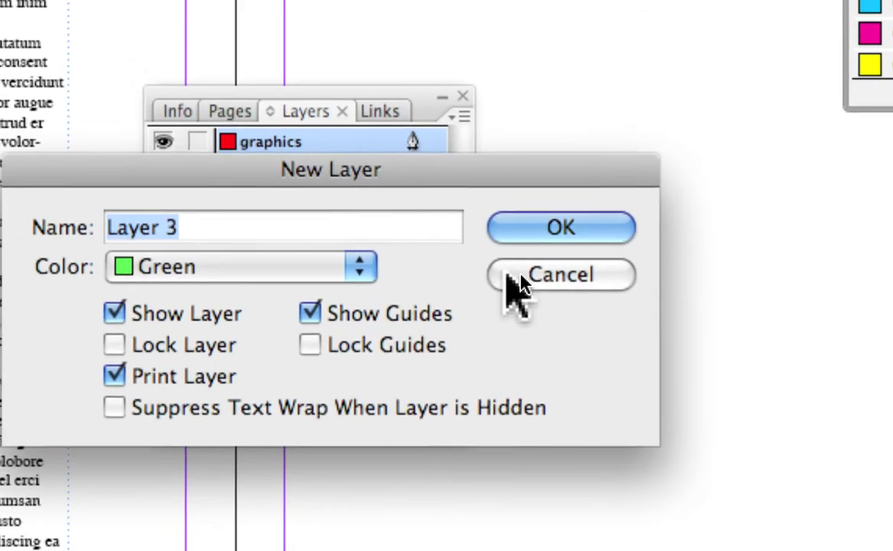
{"action": "left_click", "coordinate": [509, 276]}
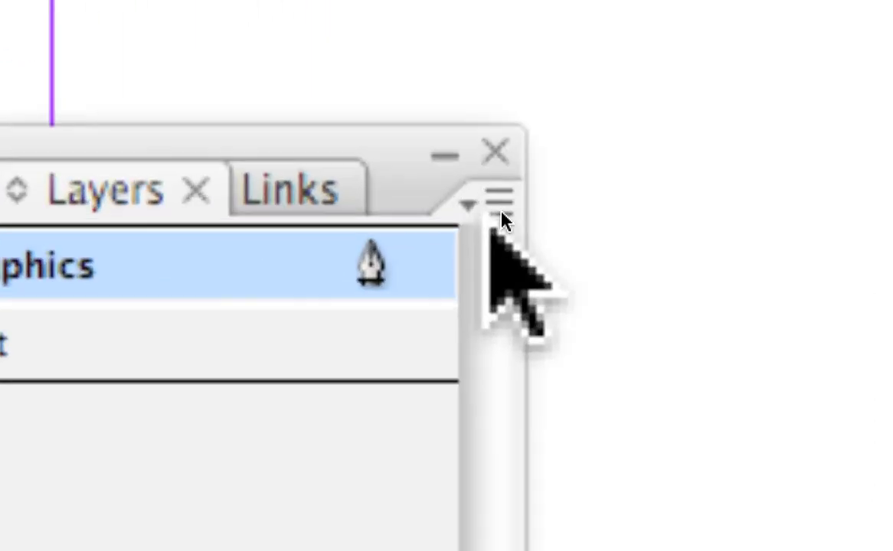
- Show the Layers panel menu listing New Layer, Hide Others and Delete Unused Layers
{"action": "left_click", "coordinate": [502, 215]}
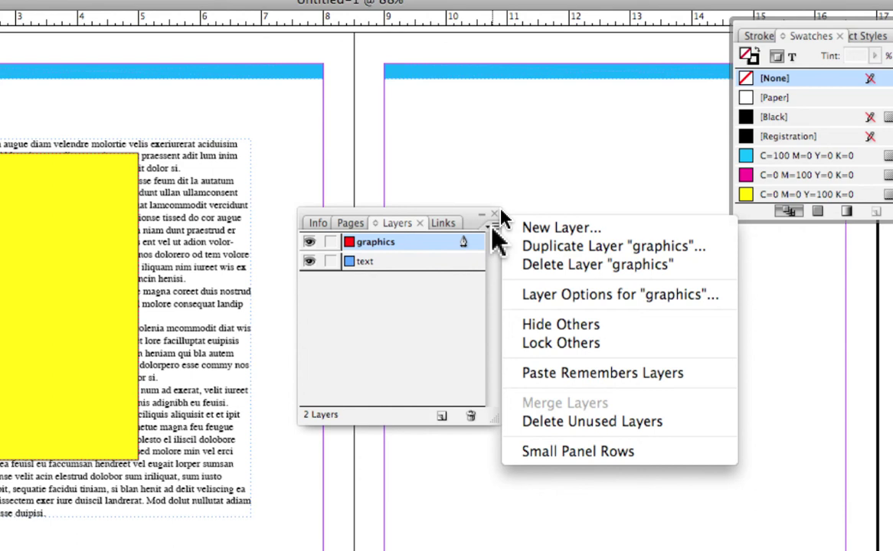
{"action": "left_click", "coordinate": [493, 228]}
{"action": "left_click", "coordinate": [493, 228]}
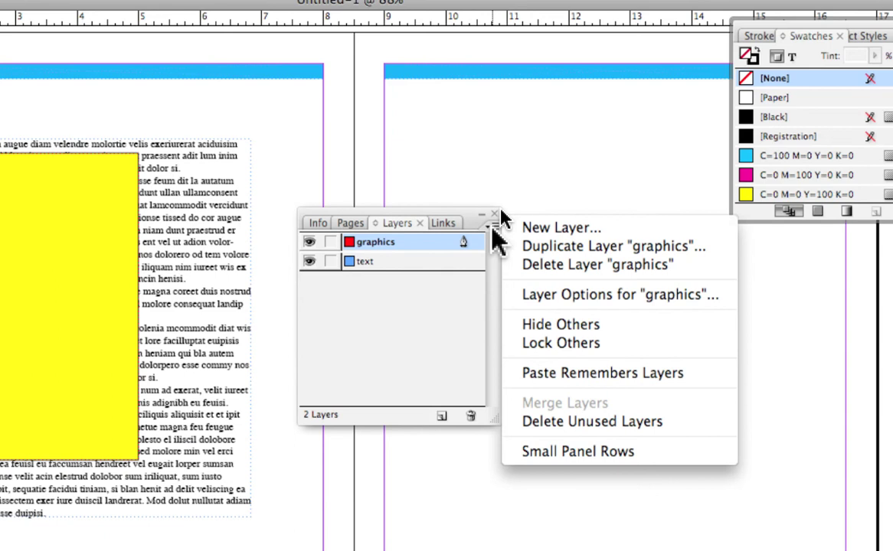